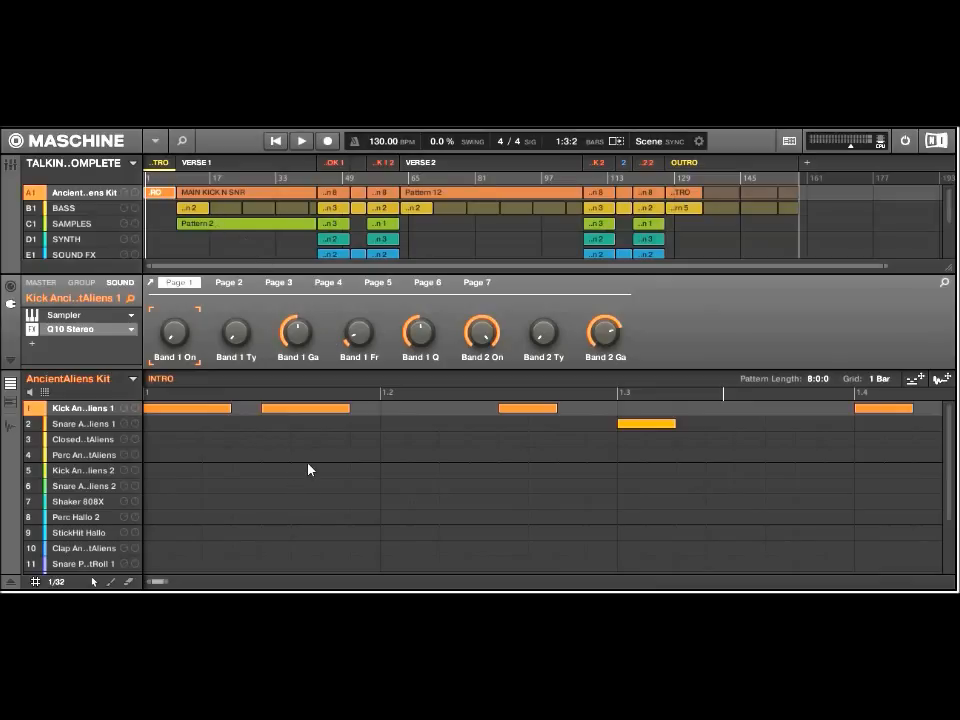
Shorten the Kick 1 note at the start of bar 8 in the INTRO pattern to two 1/32 grid steps
{"action": "key", "text": "space"}
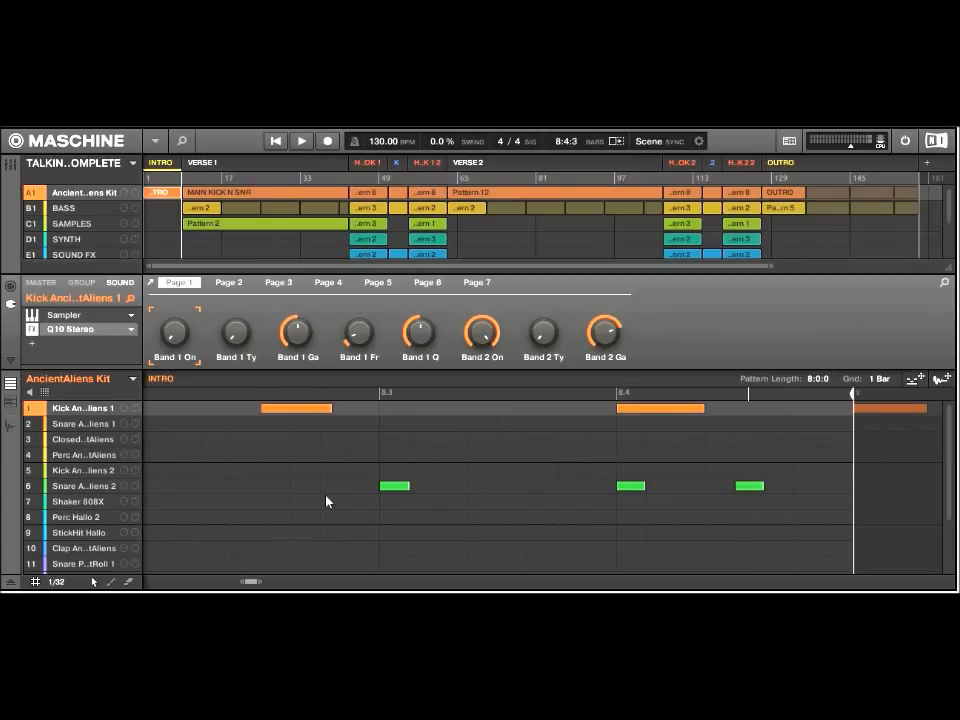
{"action": "scroll", "coordinate": [326, 502], "scroll_direction": "left", "scroll_amount": 3}
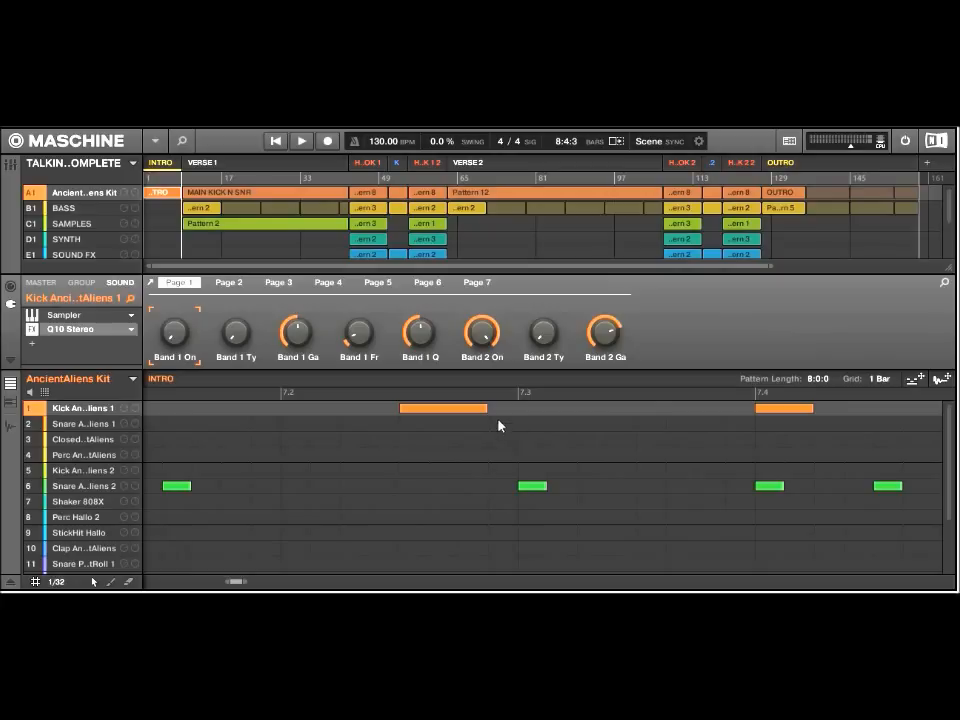
{"action": "scroll", "coordinate": [728, 448], "scroll_direction": "right", "scroll_amount": 3}
{"action": "scroll", "coordinate": [716, 447], "scroll_direction": "right", "scroll_amount": 6}
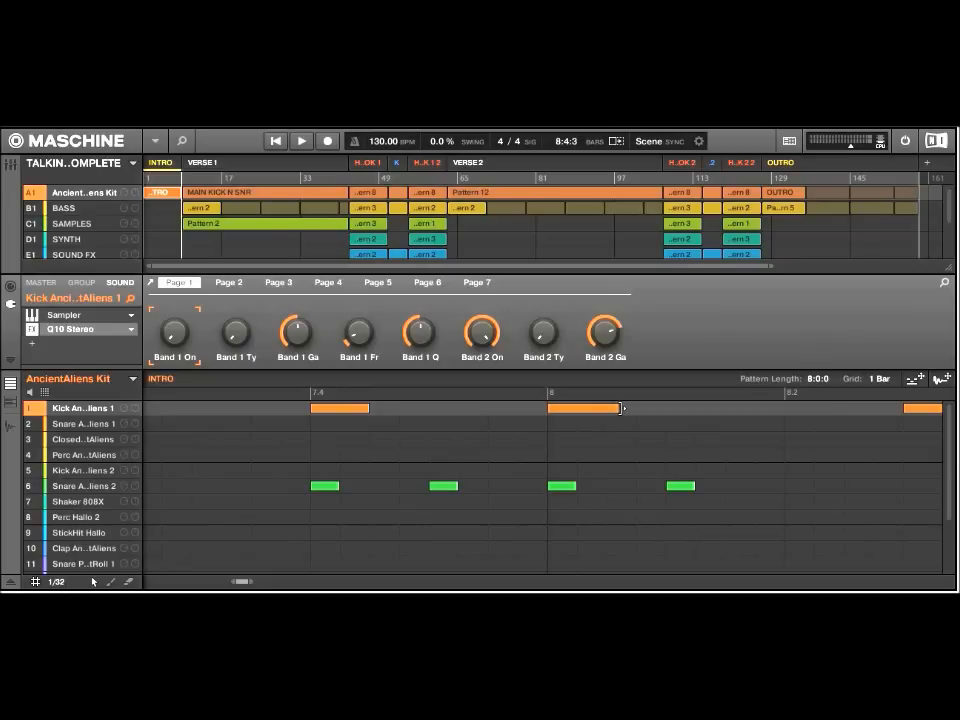
{"action": "left_click_drag", "start_coordinate": [623, 408], "coordinate": [622, 408]}
Shorten the Kick 1 notes just before beat 8.3 and at beat 8.4 to two 1/32 grid steps each
{"action": "scroll", "coordinate": [337, 452], "scroll_direction": "right", "scroll_amount": 5}
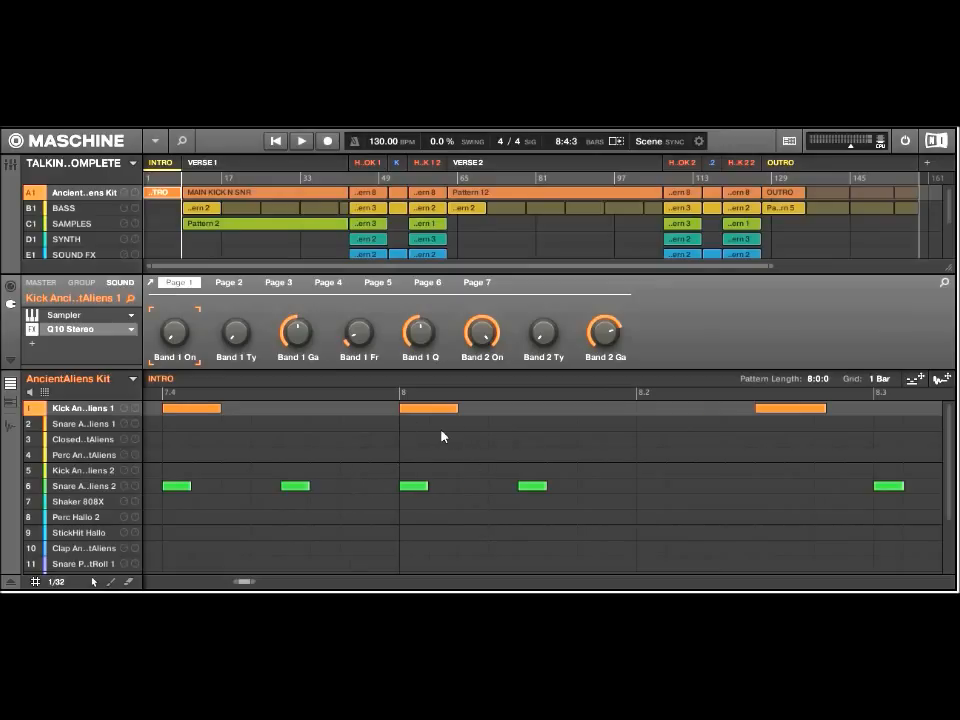
{"action": "scroll", "coordinate": [442, 436], "scroll_direction": "right", "scroll_amount": 3}
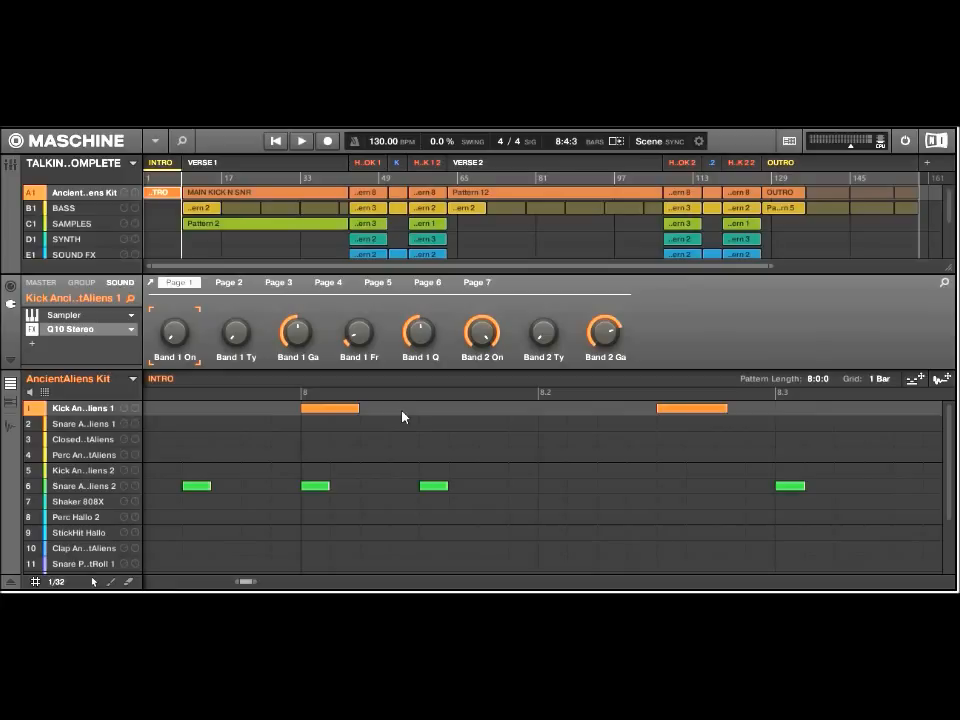
{"action": "scroll", "coordinate": [403, 415], "scroll_direction": "right", "scroll_amount": 5}
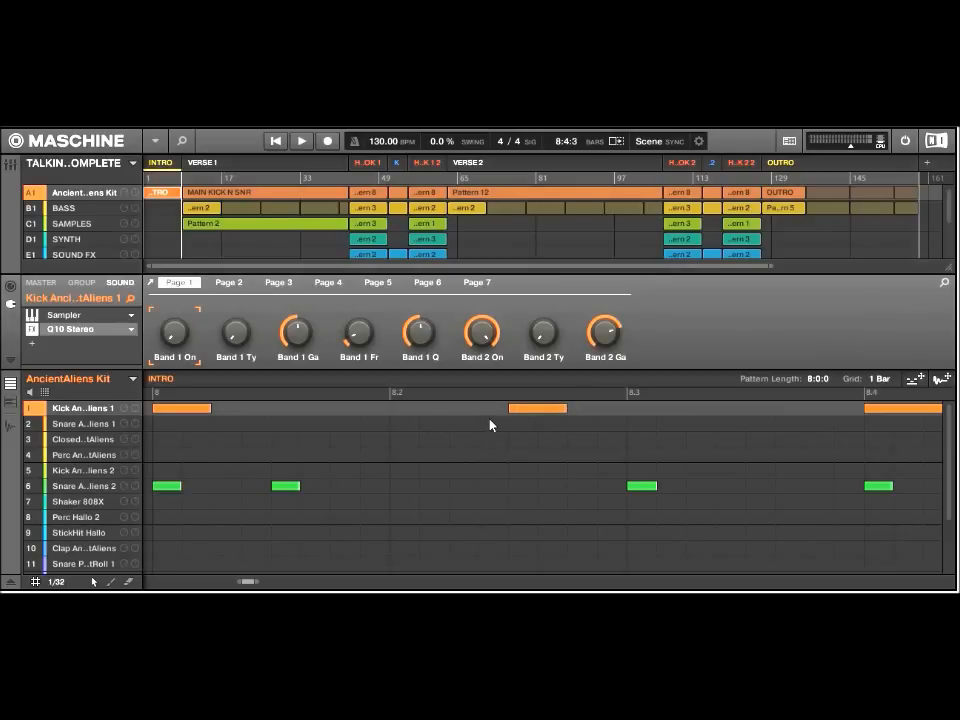
{"action": "scroll", "coordinate": [553, 413], "scroll_direction": "right", "scroll_amount": 3}
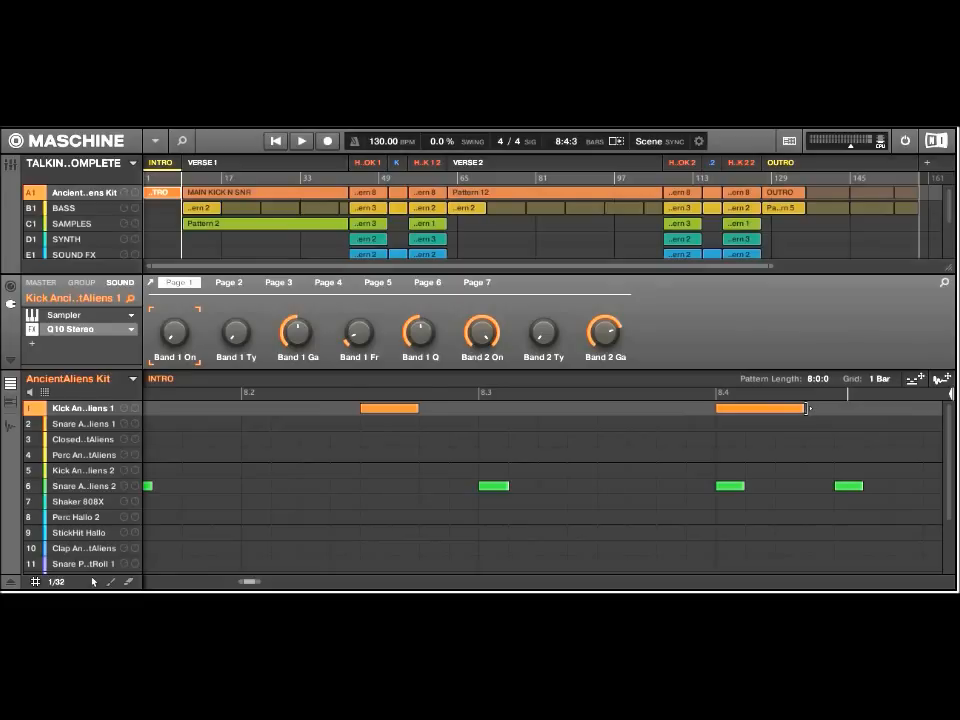
{"action": "left_click_drag", "start_coordinate": [806, 408], "coordinate": [773, 408]}
Draw a one-step Snare 1 note near the kick before beat 8.3 and move it directly after that kick's end
{"action": "scroll", "coordinate": [553, 496], "scroll_direction": "right", "scroll_amount": 2}
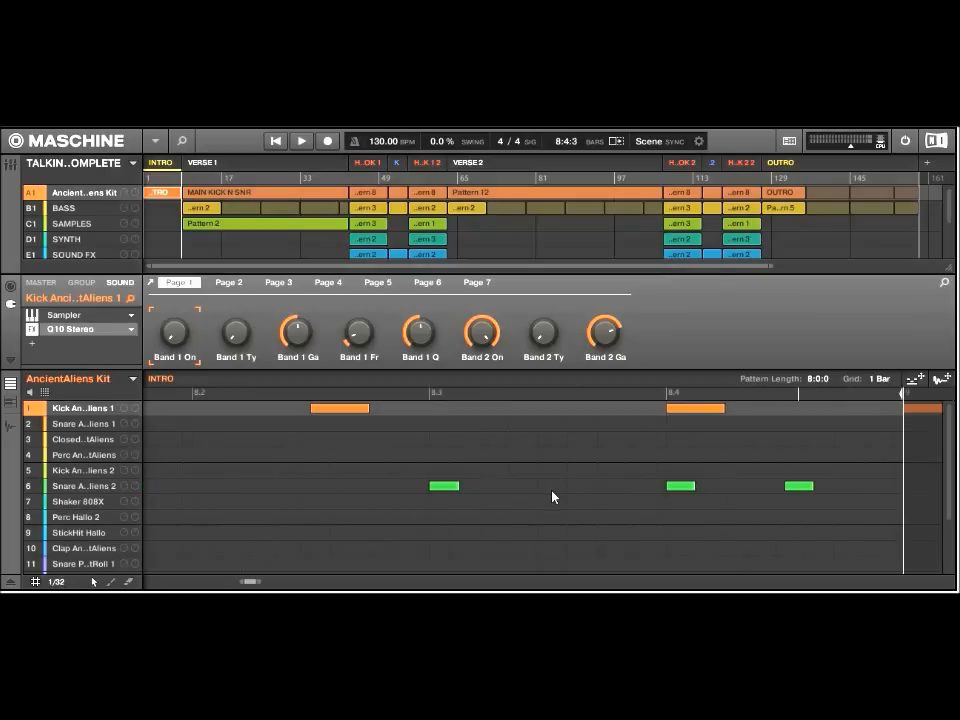
{"action": "scroll", "coordinate": [466, 494], "scroll_direction": "right", "scroll_amount": 2}
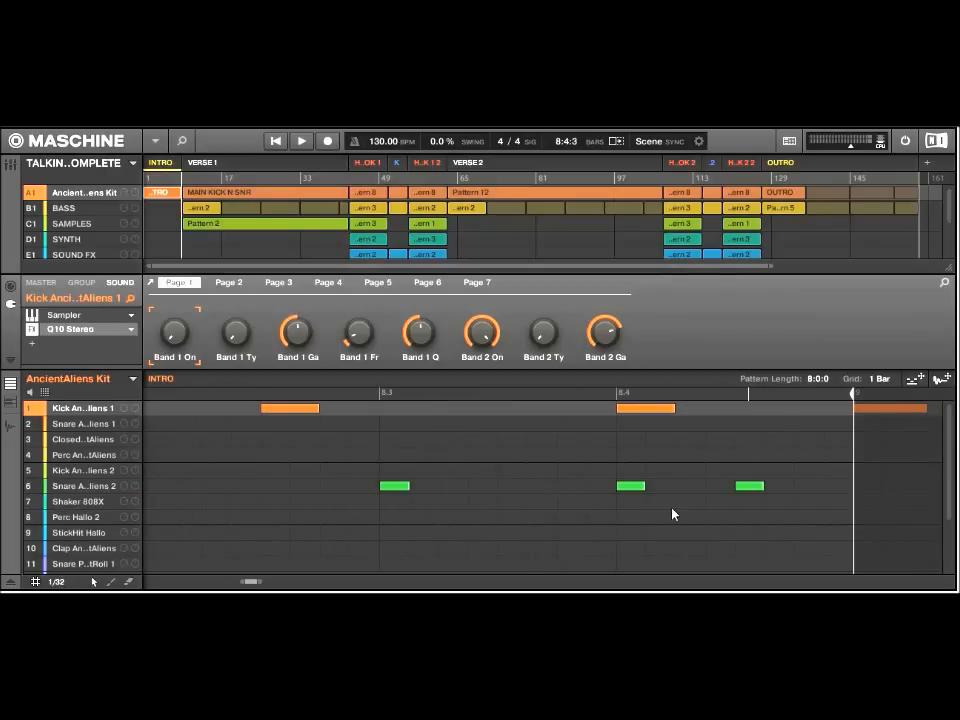
{"action": "scroll", "coordinate": [660, 503], "scroll_direction": "right", "scroll_amount": 2}
{"action": "scroll", "coordinate": [628, 486], "scroll_direction": "right", "scroll_amount": 2}
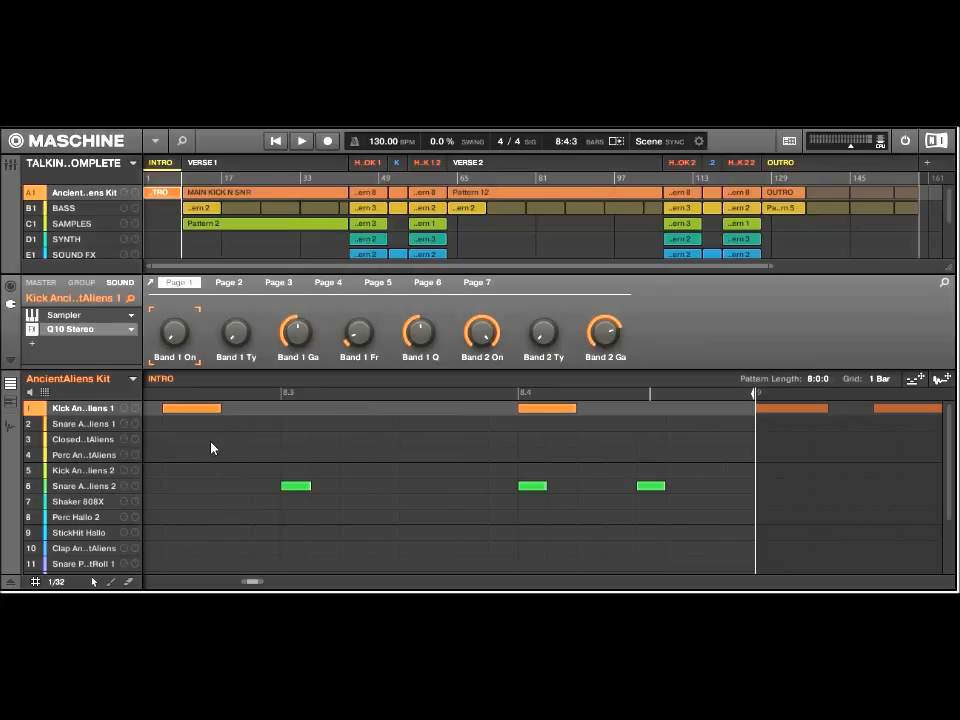
{"action": "left_click", "coordinate": [128, 581]}
{"action": "left_click", "coordinate": [204, 427]}
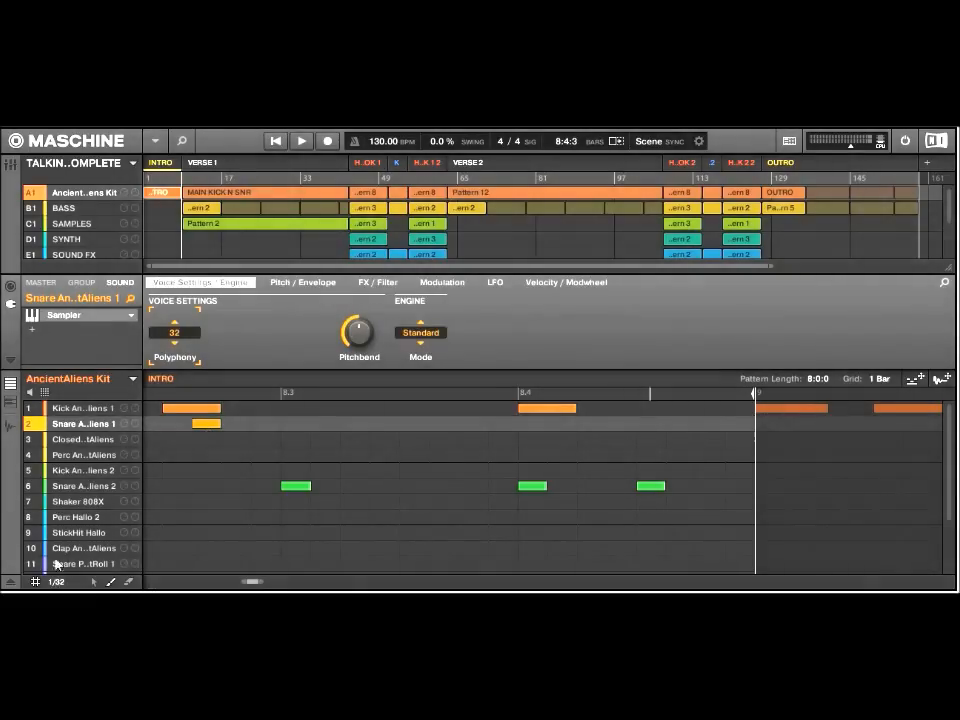
{"action": "left_click", "coordinate": [95, 582]}
{"action": "left_click_drag", "start_coordinate": [209, 428], "coordinate": [234, 424]}
Refine the step grid to 1/128 and shorten the kick before beat 8.3 so it ends just ahead of the snare note
{"action": "left_click", "coordinate": [224, 408]}
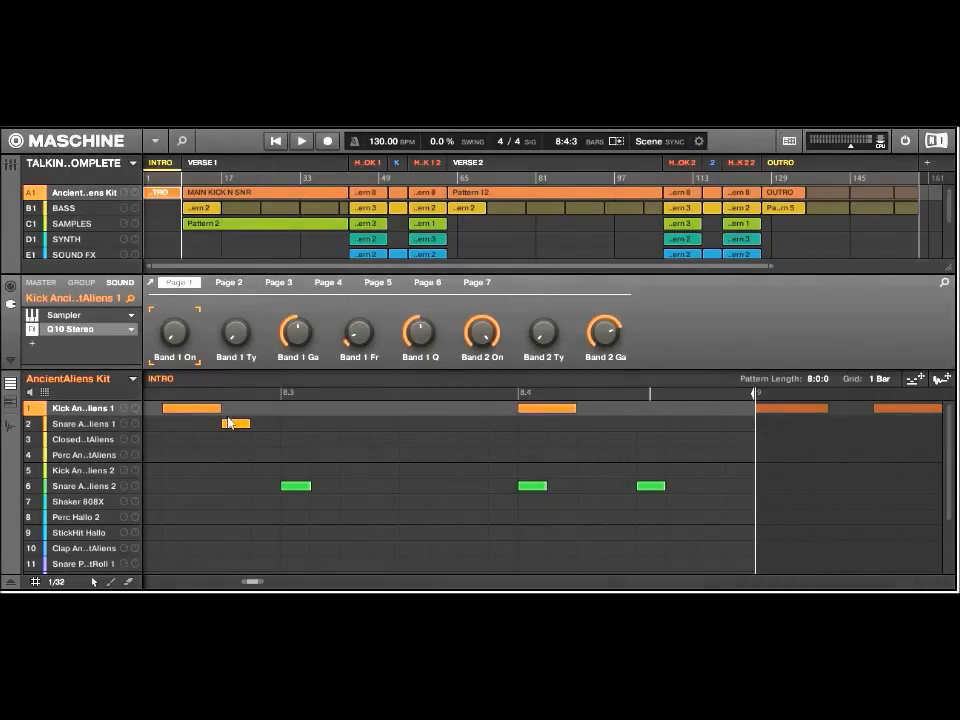
{"action": "key", "text": "ctrl+Right"}
{"action": "left_click_drag", "start_coordinate": [221, 408], "coordinate": [235, 408]}
{"action": "left_click_drag", "start_coordinate": [239, 408], "coordinate": [230, 411]}
{"action": "key", "text": "ctrl+Right"}
{"action": "left_click_drag", "start_coordinate": [222, 409], "coordinate": [213, 410]}
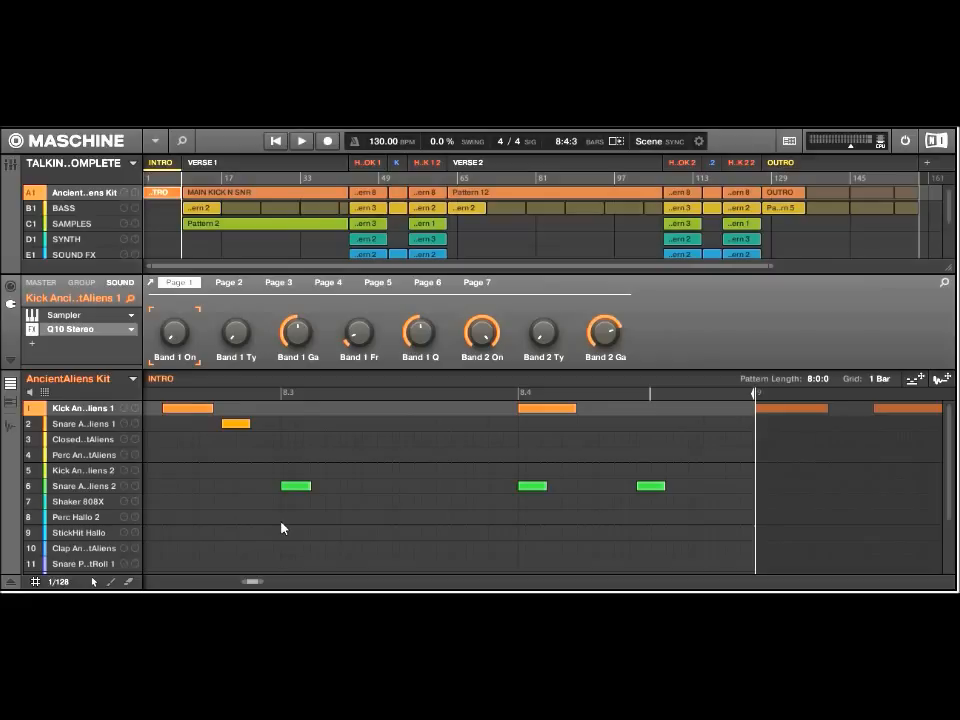
Remove the added Snare 1 note before beat 8.3 and set the step grid back to 1/32
{"action": "left_click", "coordinate": [228, 422]}
{"action": "key", "text": "ctrl+Left"}
{"action": "key", "text": "ctrl+Left"}
Open VERSE 1's MAIN KICK N SNR pattern and trim the second Kick 1 note of bar 1 to the 1/32 grid
{"action": "scroll", "coordinate": [236, 461], "scroll_direction": "right", "scroll_amount": 4}
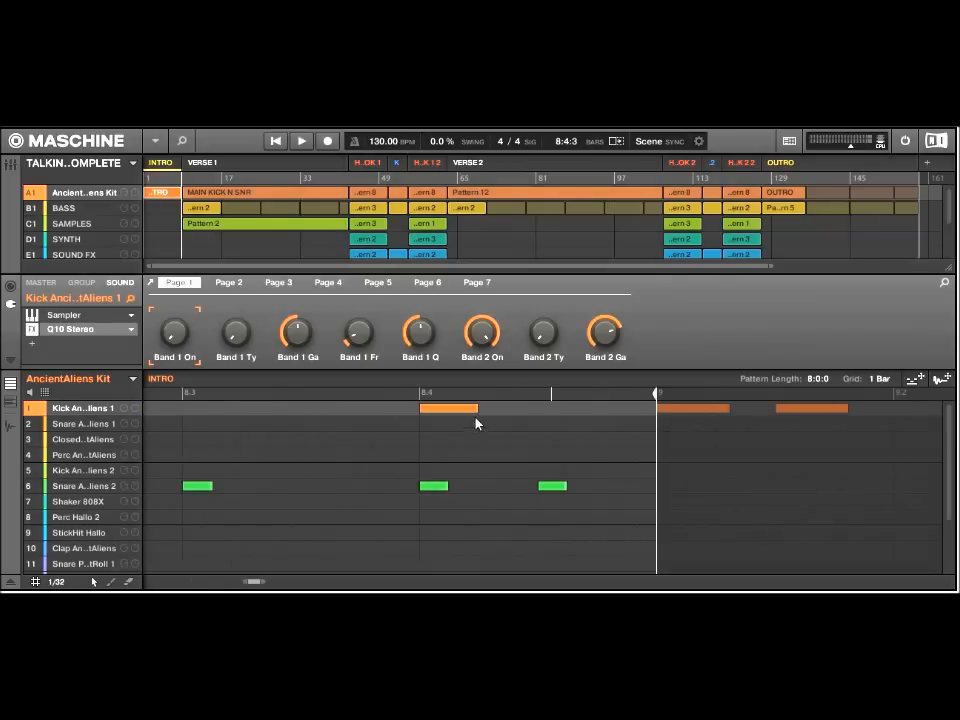
{"action": "scroll", "coordinate": [485, 416], "scroll_direction": "right", "scroll_amount": 6}
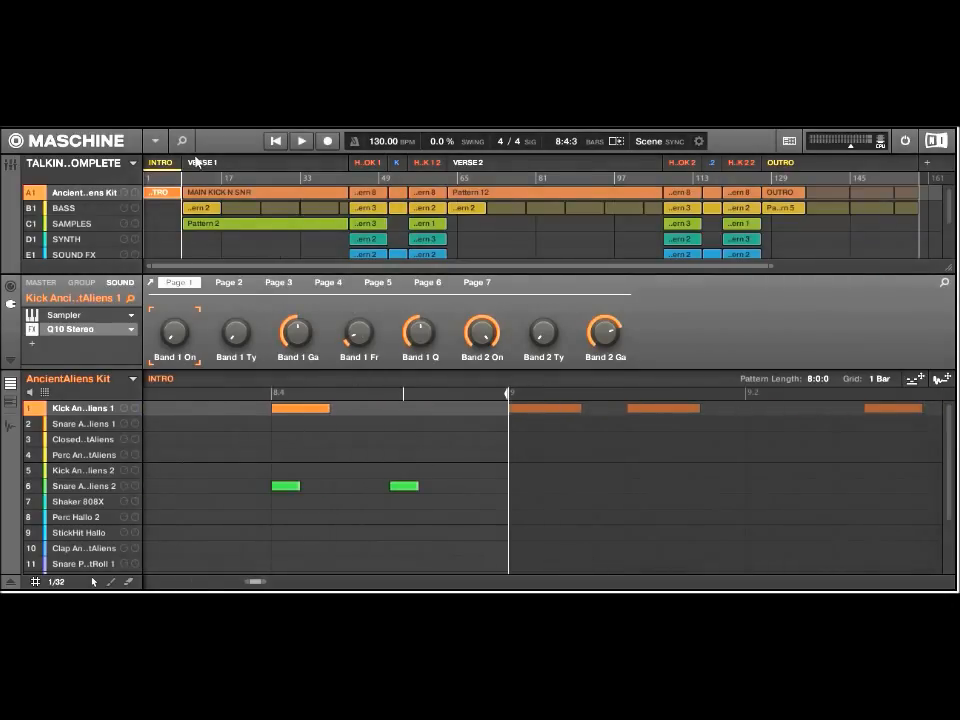
{"action": "left_click", "coordinate": [201, 166]}
{"action": "scroll", "coordinate": [296, 338], "scroll_direction": "left", "scroll_amount": 15}
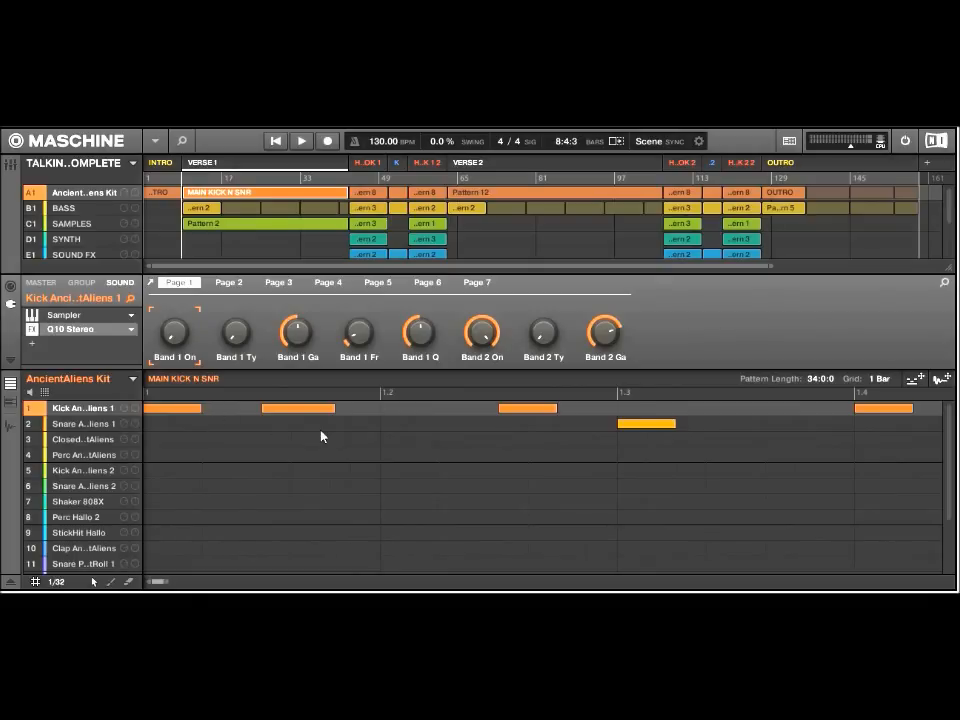
{"action": "left_click_drag", "start_coordinate": [339, 406], "coordinate": [335, 408]}
Shorten the first two Kick 1 notes of bar 2 to two 1/32 grid steps each
{"action": "scroll", "coordinate": [612, 434], "scroll_direction": "right", "scroll_amount": 2}
{"action": "scroll", "coordinate": [612, 434], "scroll_direction": "right", "scroll_amount": 3}
{"action": "scroll", "coordinate": [570, 428], "scroll_direction": "right", "scroll_amount": 8}
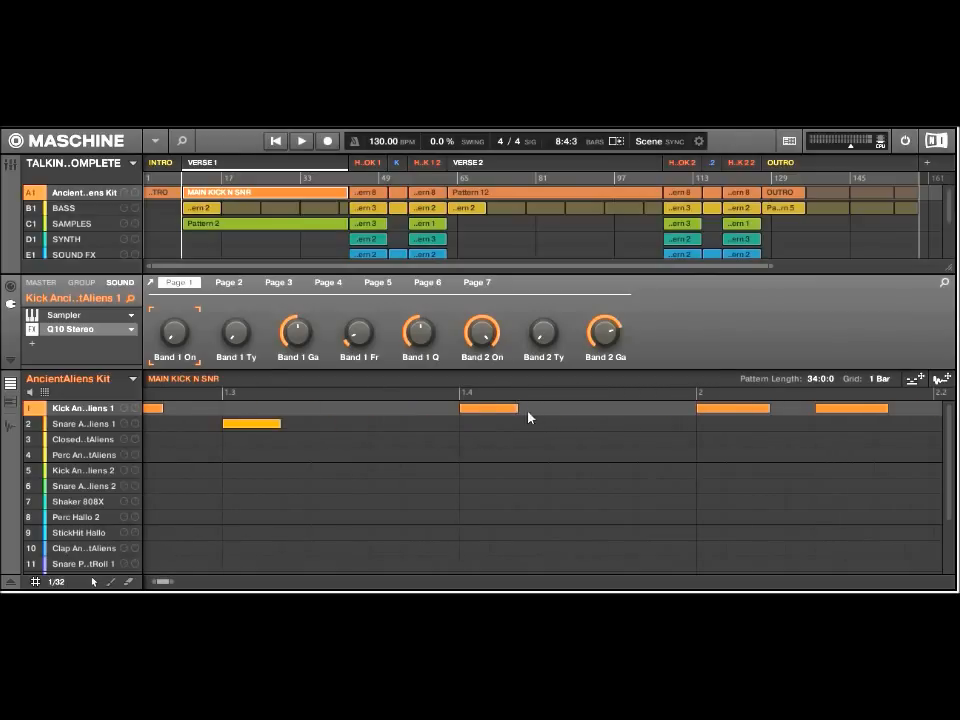
{"action": "scroll", "coordinate": [528, 417], "scroll_direction": "right", "scroll_amount": 8}
{"action": "left_click_drag", "start_coordinate": [521, 411], "coordinate": [507, 411]}
{"action": "left_click_drag", "start_coordinate": [643, 406], "coordinate": [626, 406]}
{"action": "scroll", "coordinate": [657, 420], "scroll_direction": "right", "scroll_amount": 8}
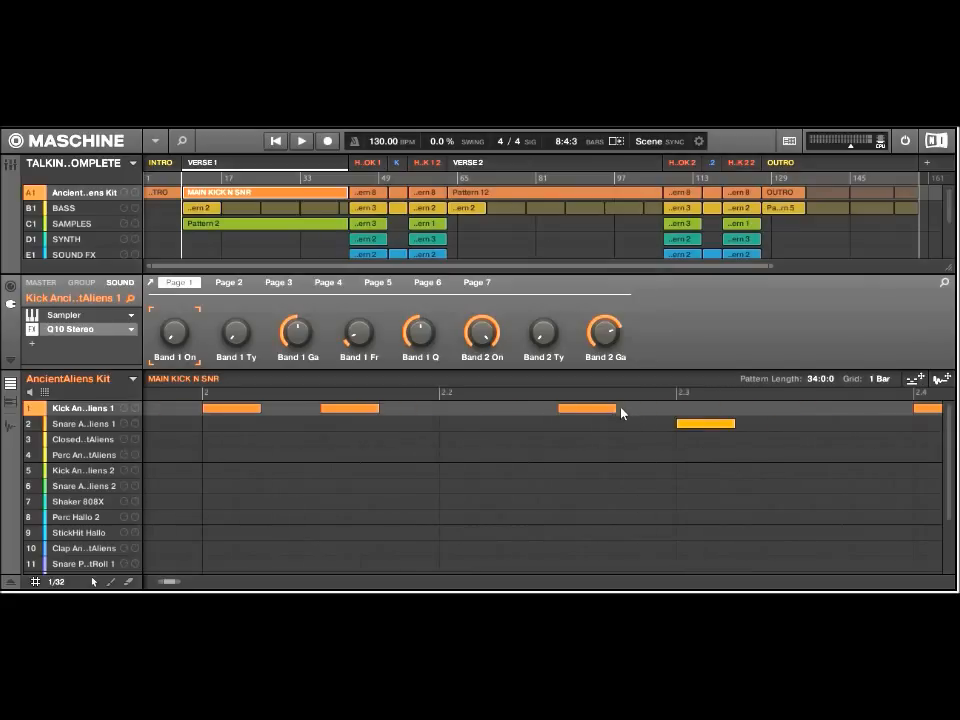
Snap the ends of the Snare 1 notes at beat 2.3 and before bar 3, and the kick at 2.4, to the grid
{"action": "scroll", "coordinate": [668, 430], "scroll_direction": "right", "scroll_amount": 3}
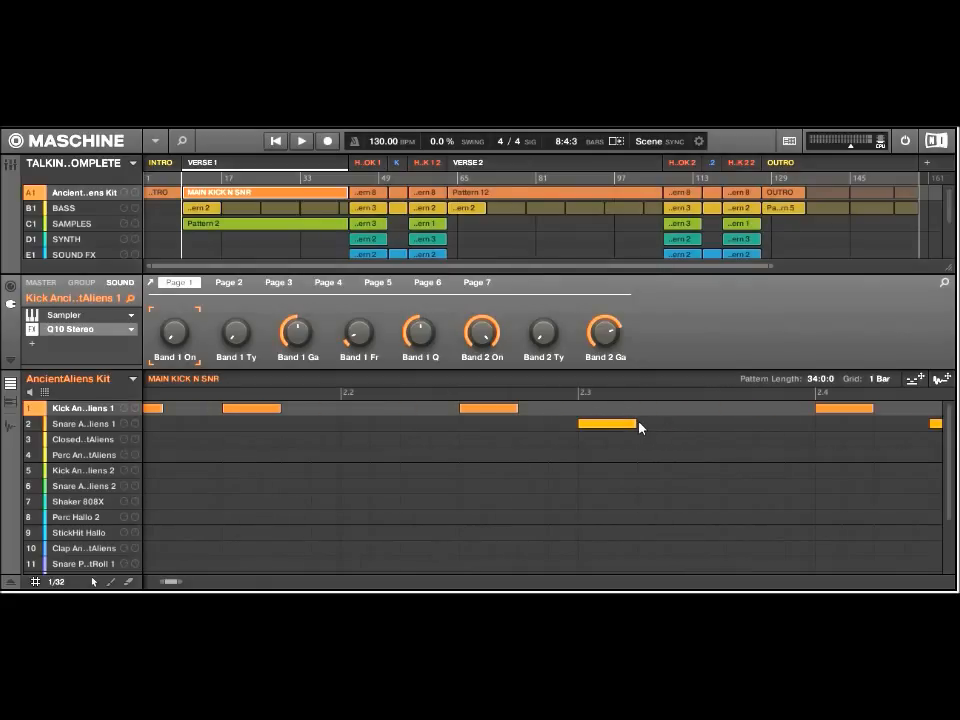
{"action": "left_click", "coordinate": [636, 424]}
{"action": "scroll", "coordinate": [667, 420], "scroll_direction": "right", "scroll_amount": 6}
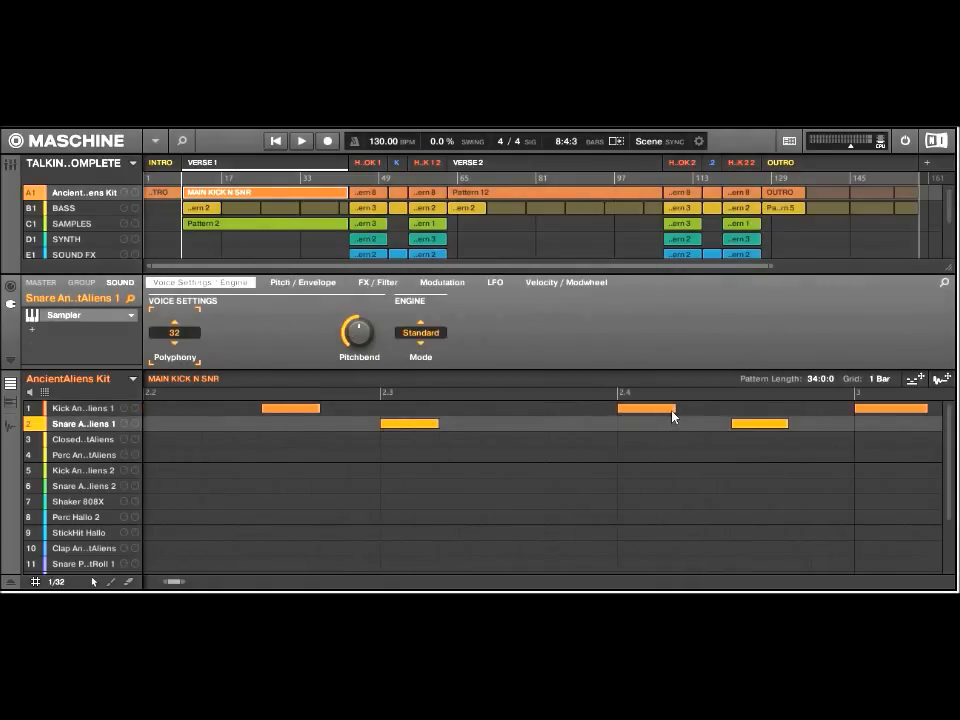
{"action": "left_click", "coordinate": [679, 409]}
{"action": "scroll", "coordinate": [700, 428], "scroll_direction": "right", "scroll_amount": 4}
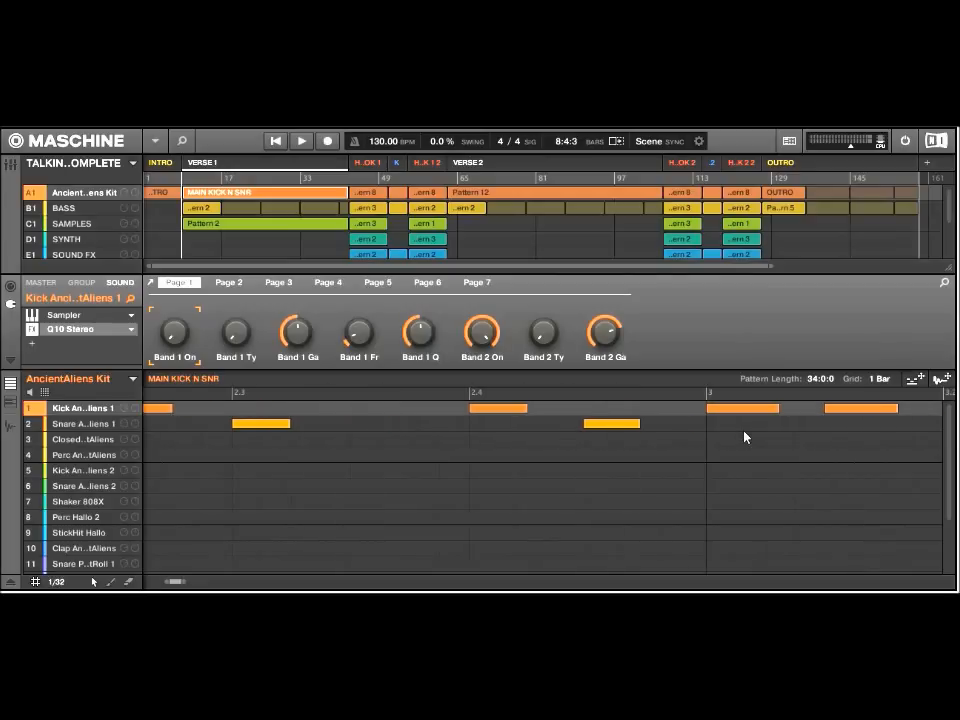
{"action": "left_click", "coordinate": [643, 424]}
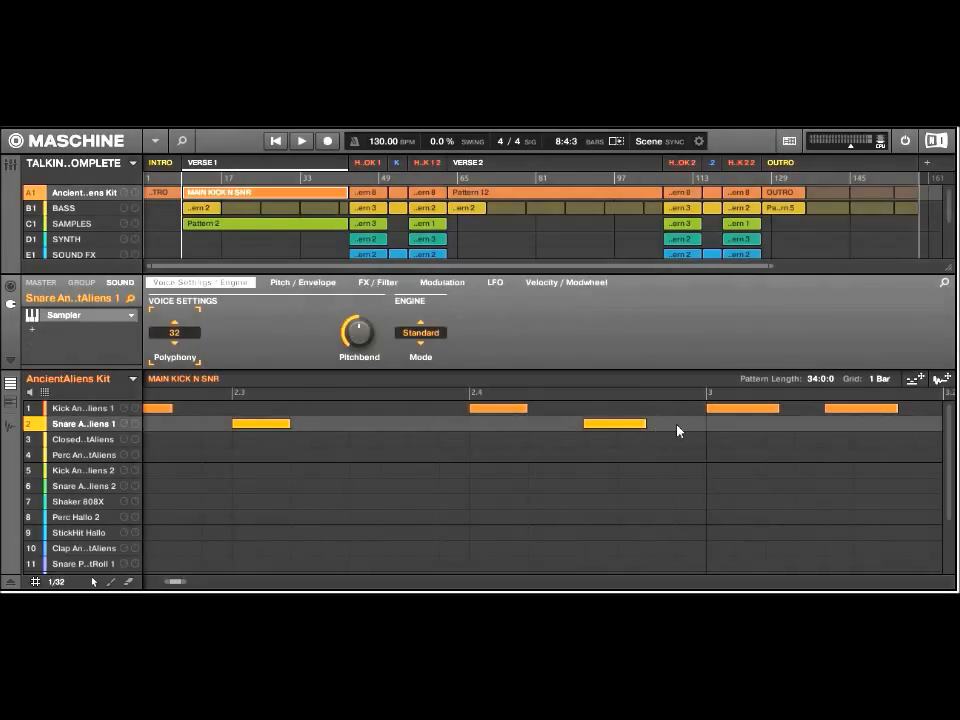
Shorten the first two Kick 1 notes of bar 3 to two 1/32 grid steps each
{"action": "scroll", "coordinate": [640, 428], "scroll_direction": "right", "scroll_amount": 2}
{"action": "scroll", "coordinate": [610, 425], "scroll_direction": "right", "scroll_amount": 3}
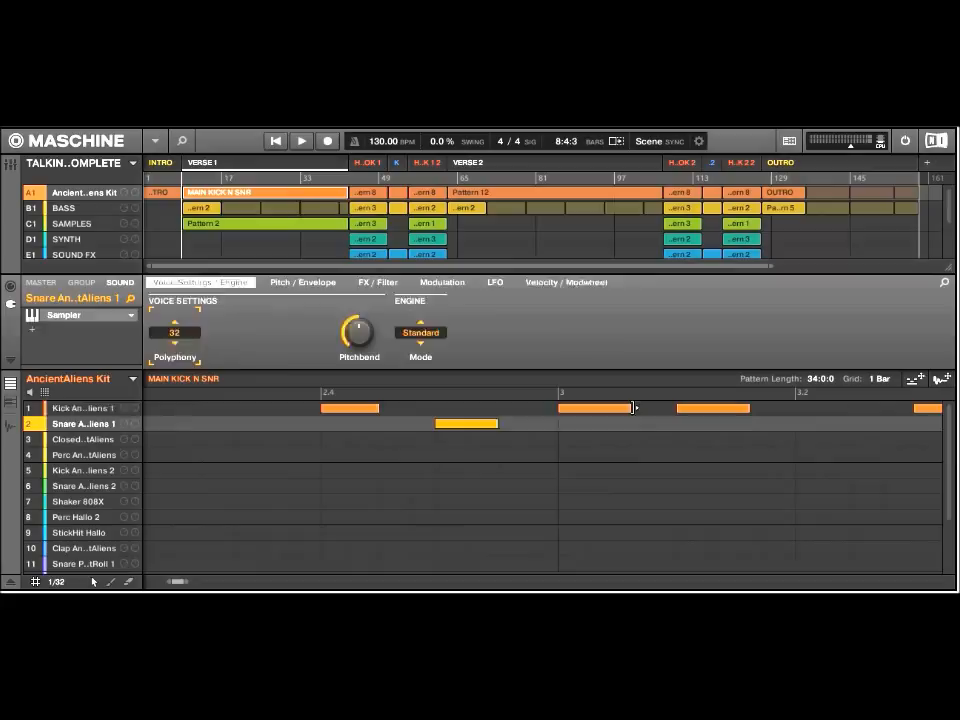
{"action": "left_click_drag", "start_coordinate": [630, 409], "coordinate": [616, 409]}
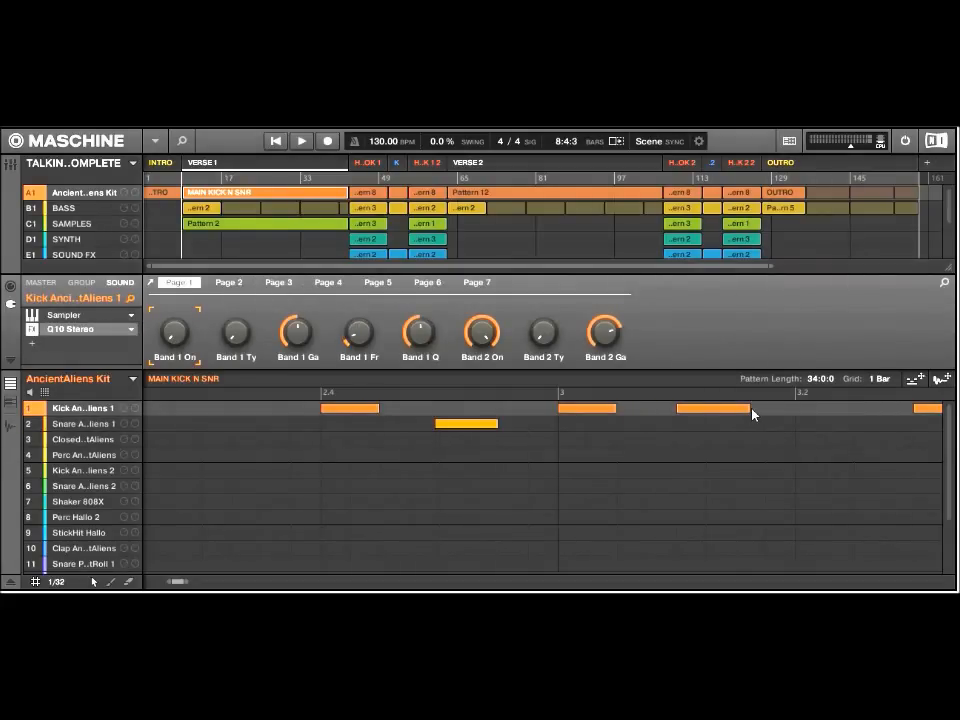
{"action": "left_click_drag", "start_coordinate": [752, 408], "coordinate": [748, 414]}
{"action": "scroll", "coordinate": [748, 414], "scroll_direction": "right", "scroll_amount": 9}
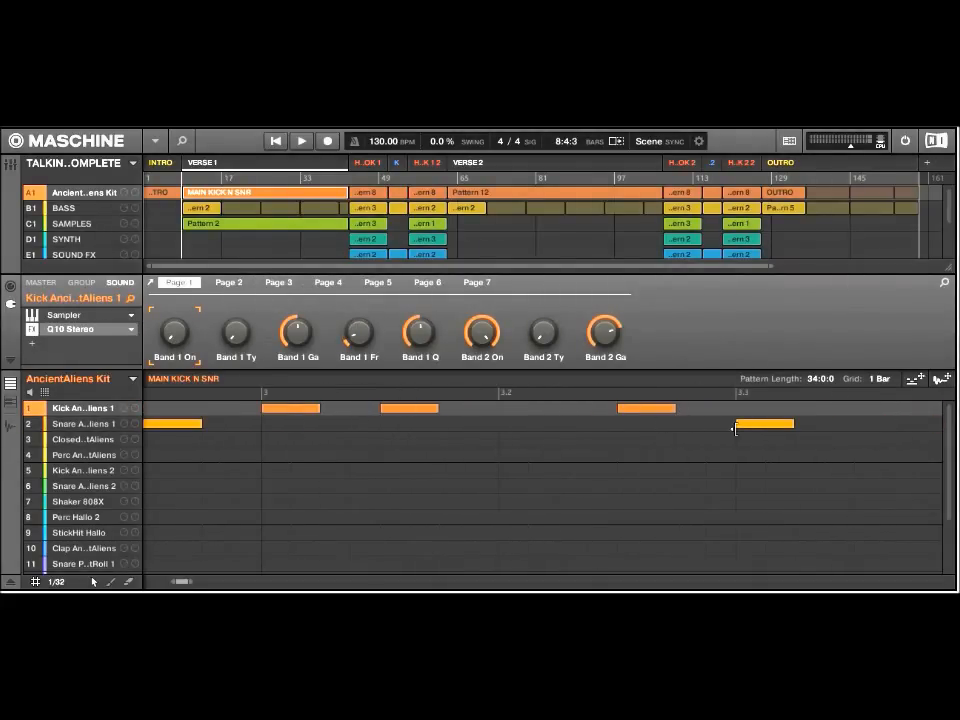
Snap the ends of the Snare 1 note at beat 3.3 and the Kick 1 note at beat 3.4 to the grid
{"action": "scroll", "coordinate": [771, 436], "scroll_direction": "right", "scroll_amount": 2}
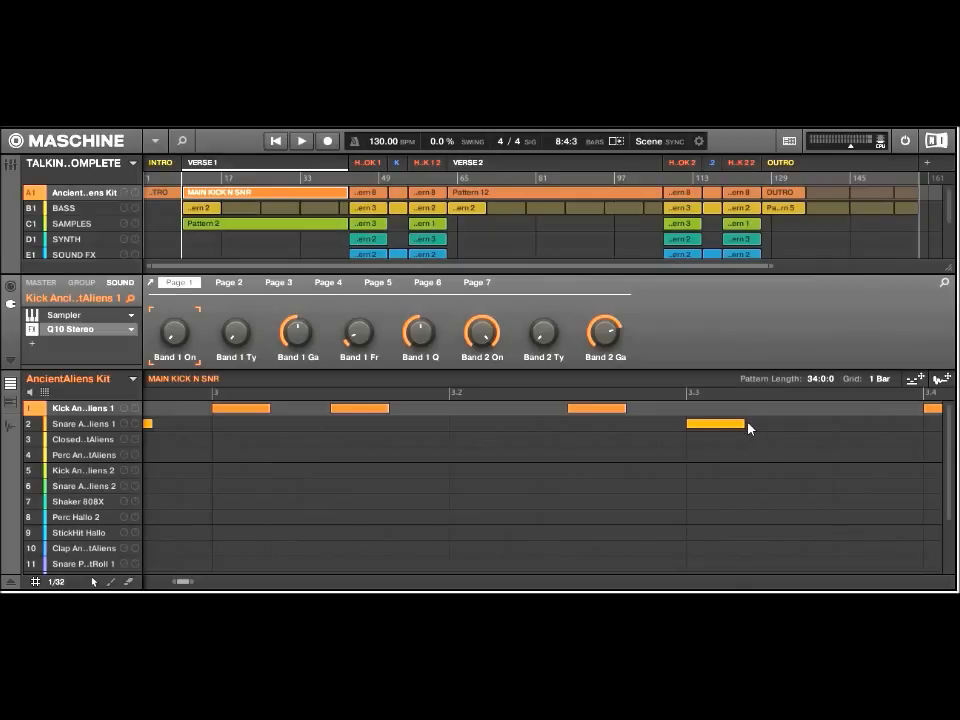
{"action": "left_click", "coordinate": [745, 425]}
{"action": "scroll", "coordinate": [740, 424], "scroll_direction": "right", "scroll_amount": 8}
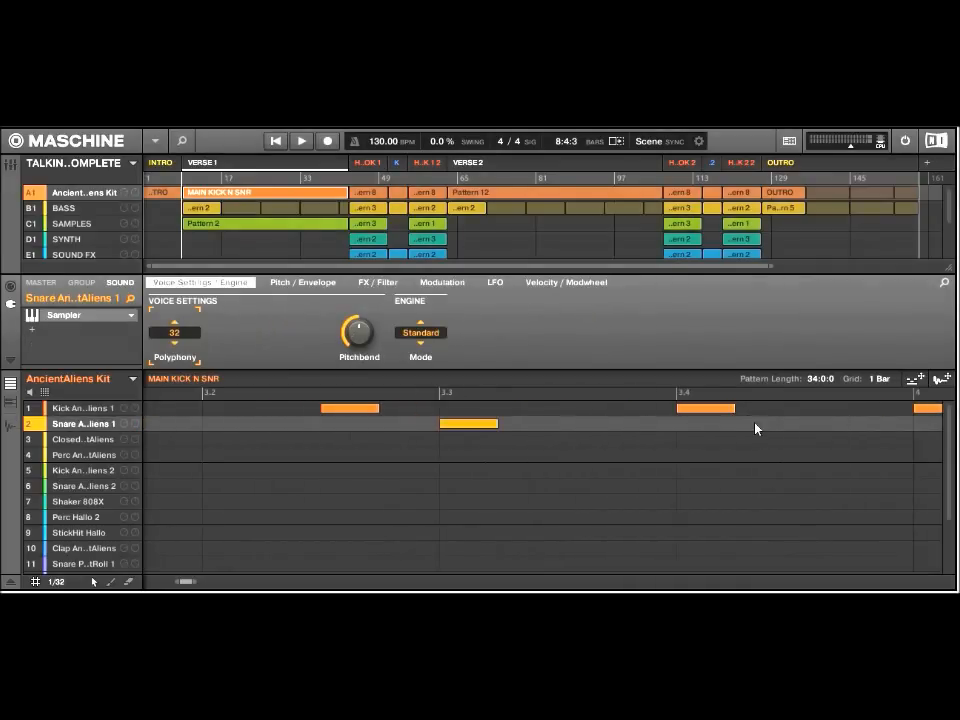
{"action": "left_click", "coordinate": [750, 412]}
{"action": "scroll", "coordinate": [748, 416], "scroll_direction": "right", "scroll_amount": 11}
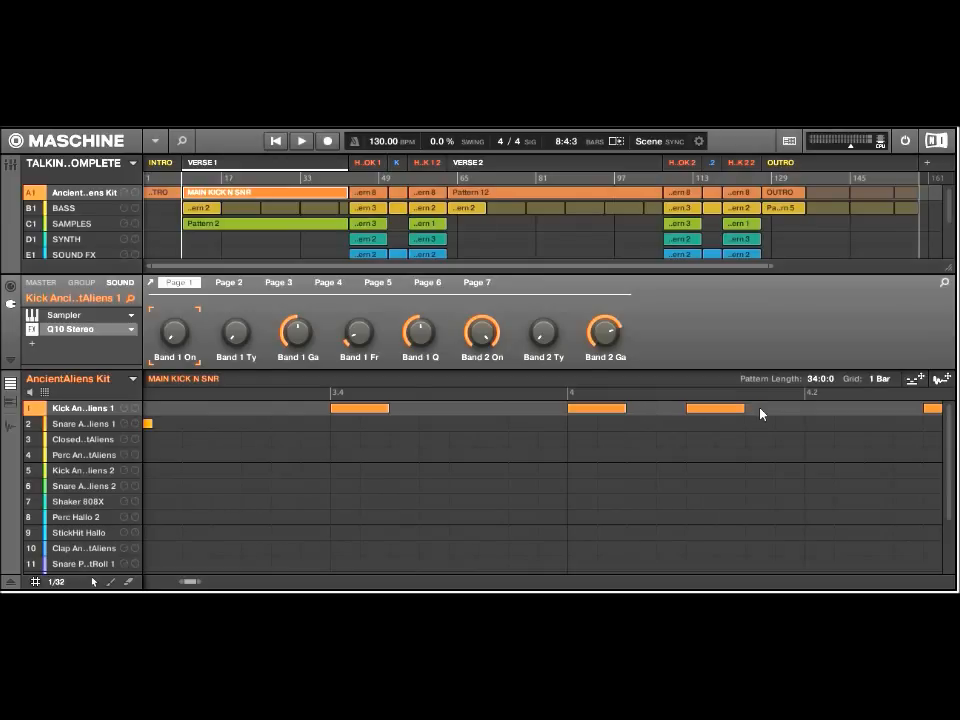
Extend the Snare 1 note between beat 4.4 and bar 5 so its end snaps to the 1/32 grid
{"action": "scroll", "coordinate": [760, 413], "scroll_direction": "right", "scroll_amount": 8}
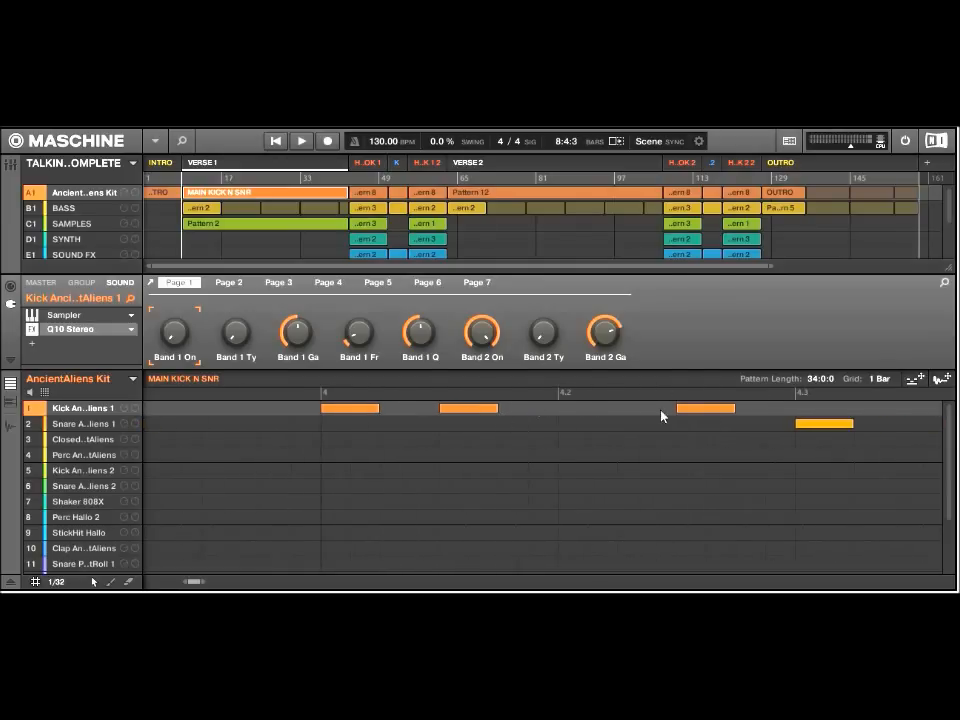
{"action": "scroll", "coordinate": [661, 416], "scroll_direction": "right", "scroll_amount": 3}
{"action": "scroll", "coordinate": [660, 420], "scroll_direction": "right", "scroll_amount": 3}
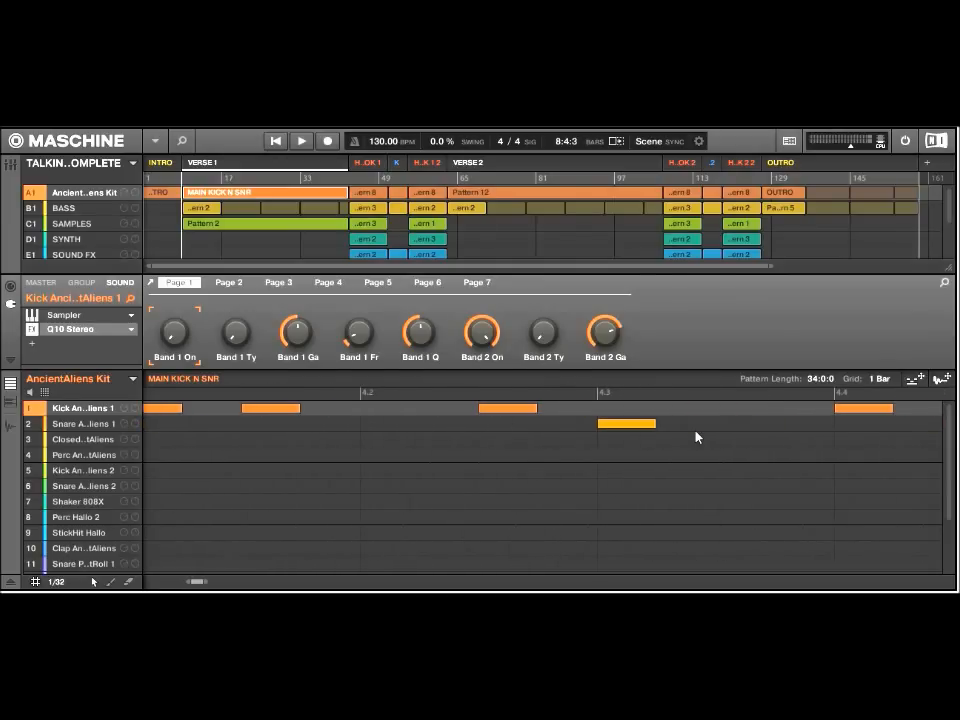
{"action": "scroll", "coordinate": [700, 433], "scroll_direction": "right", "scroll_amount": 5}
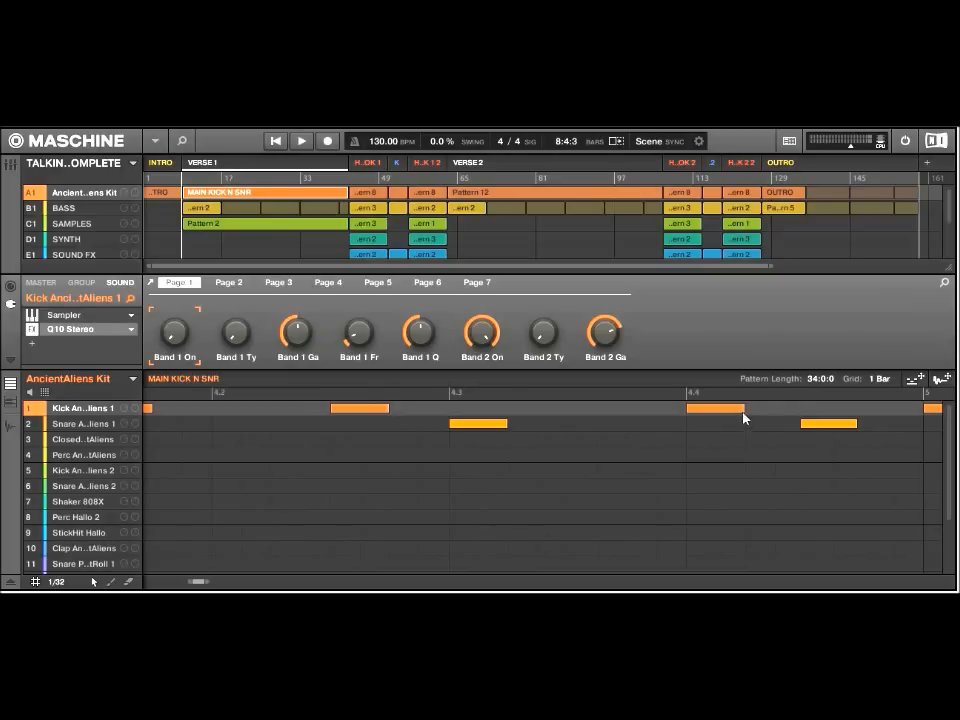
{"action": "scroll", "coordinate": [760, 420], "scroll_direction": "right", "scroll_amount": 3}
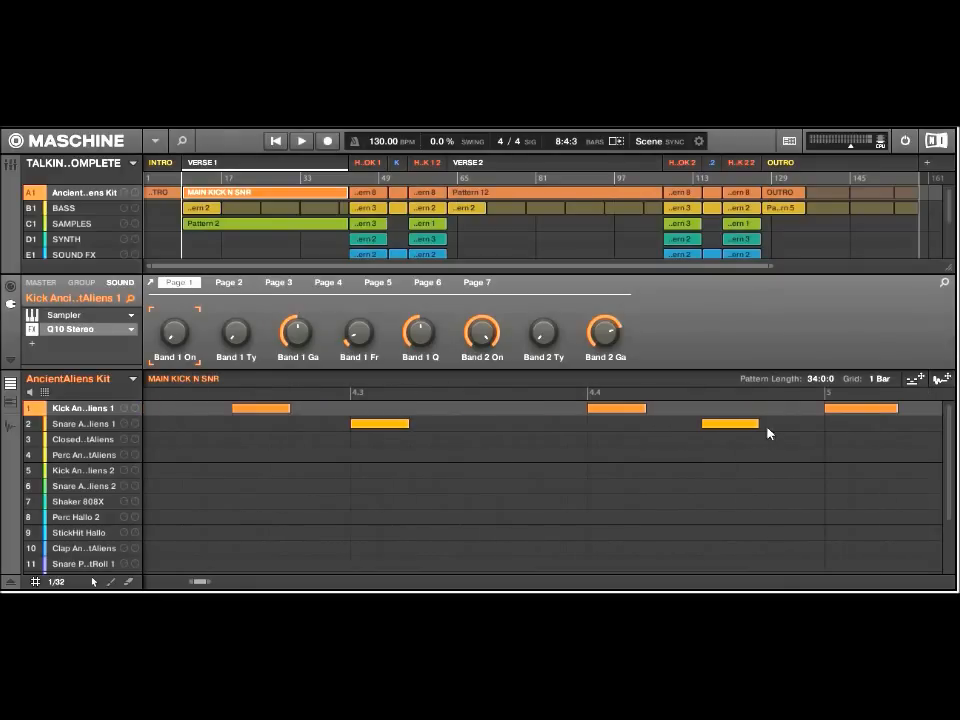
{"action": "left_click", "coordinate": [762, 422]}
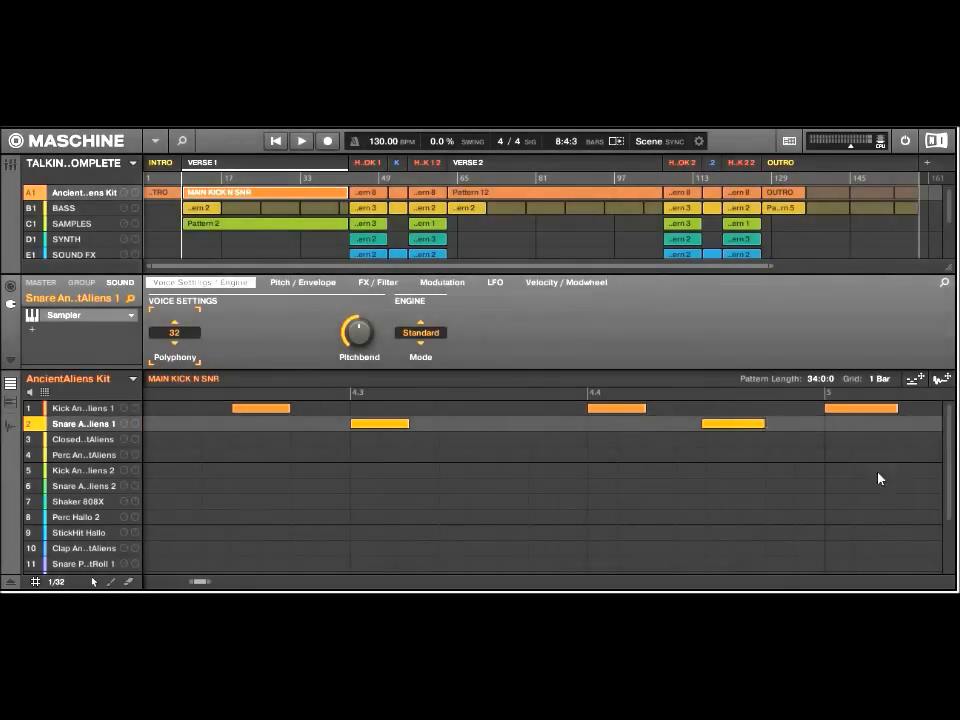
Shorten the first two Kick 1 notes of bar 5 to two 1/32 grid steps each
{"action": "scroll", "coordinate": [761, 443], "scroll_direction": "right", "scroll_amount": 6}
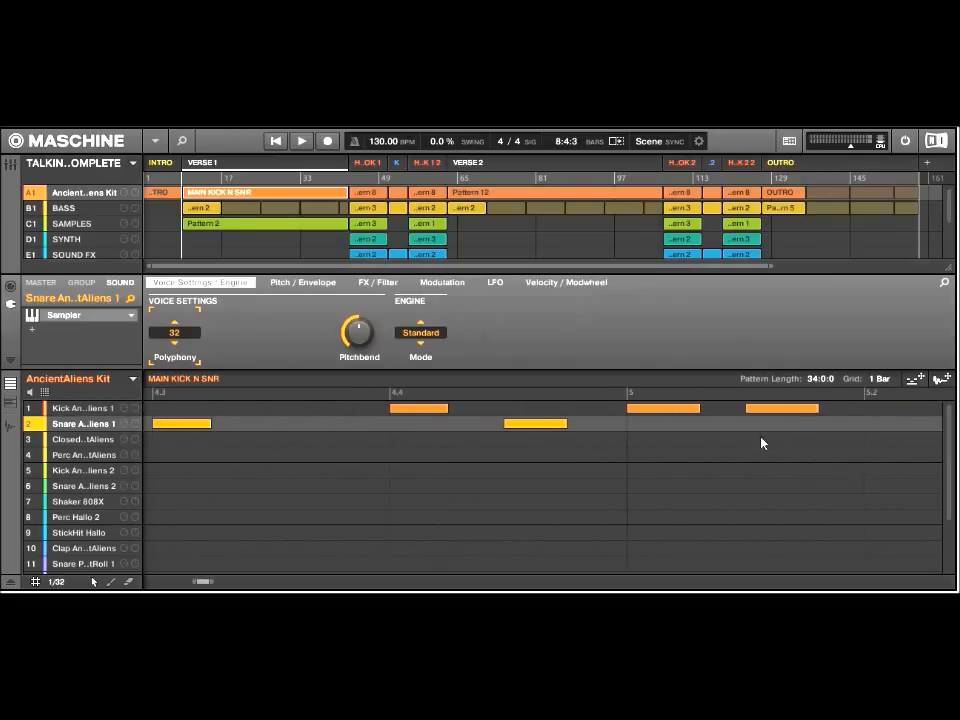
{"action": "left_click", "coordinate": [705, 404]}
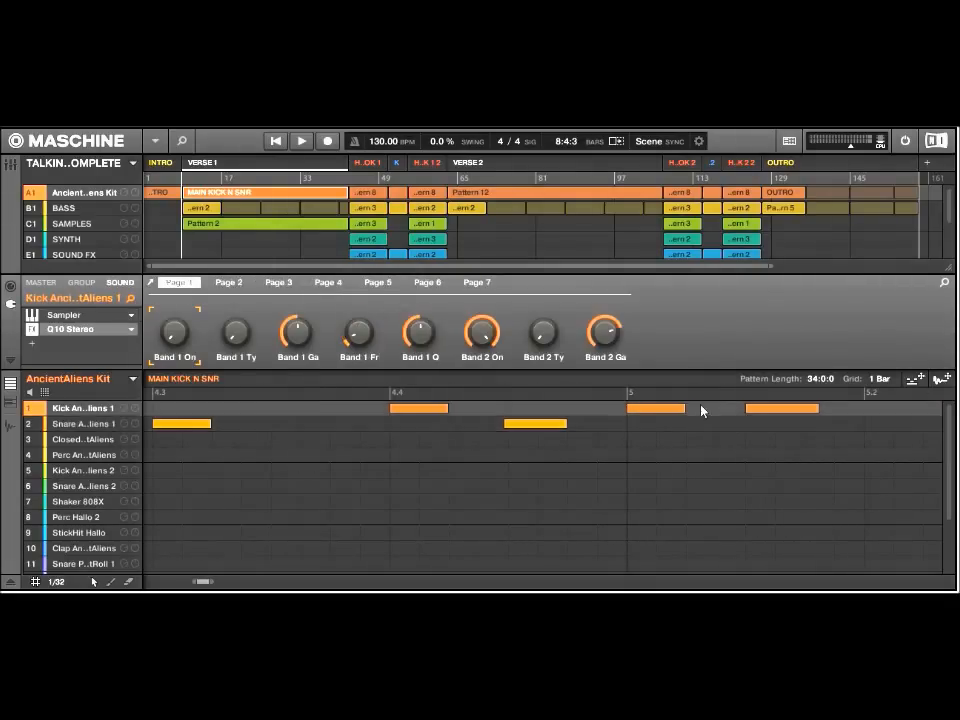
{"action": "scroll", "coordinate": [740, 420], "scroll_direction": "right", "scroll_amount": 3}
{"action": "left_click_drag", "start_coordinate": [722, 408], "coordinate": [706, 408]}
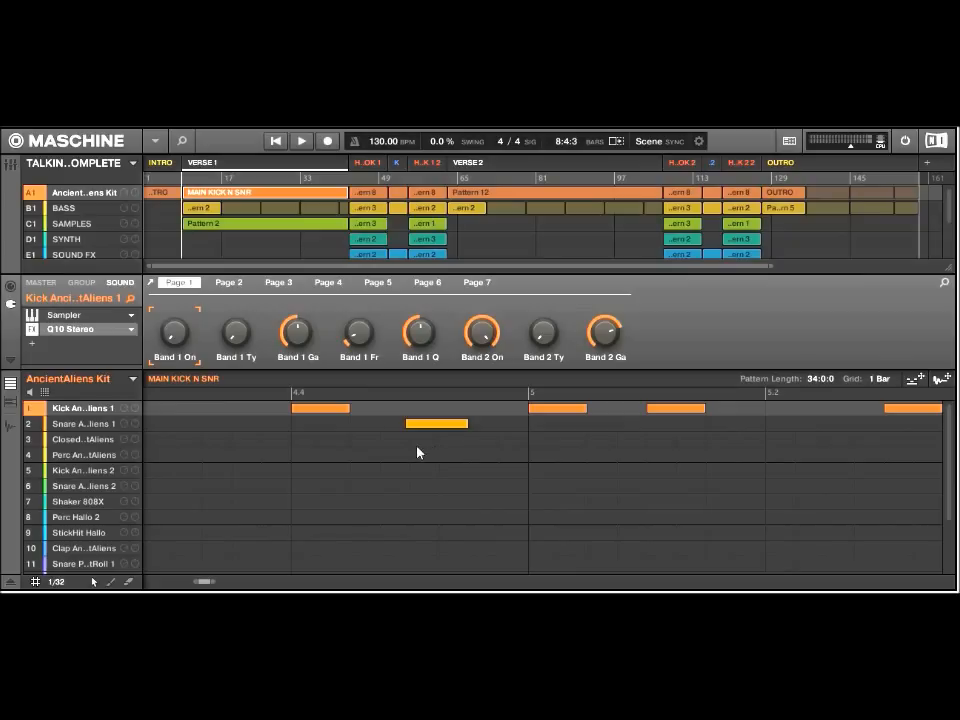
Open the BASS group's Pattern 2 in Verse 1 and resize the 3 Octave Sub notes between 4.4 and 5.3 to two 1/32 steps each
{"action": "left_click", "coordinate": [200, 208]}
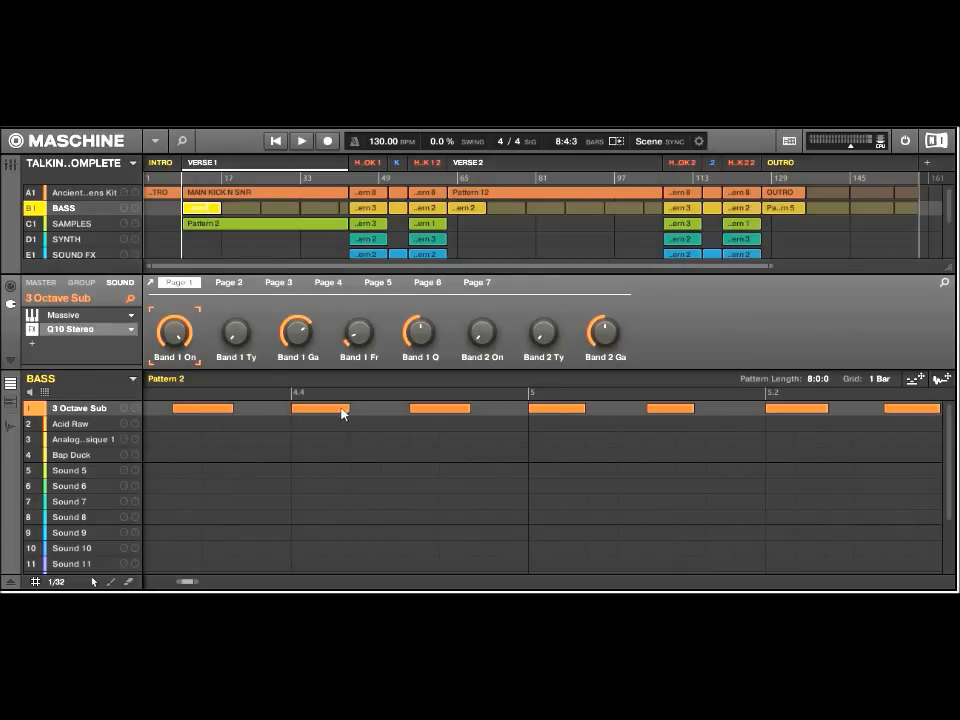
{"action": "left_click_drag", "start_coordinate": [344, 408], "coordinate": [351, 408]}
{"action": "left_click_drag", "start_coordinate": [698, 412], "coordinate": [706, 412]}
{"action": "scroll", "coordinate": [860, 418], "scroll_direction": "right", "scroll_amount": 2}
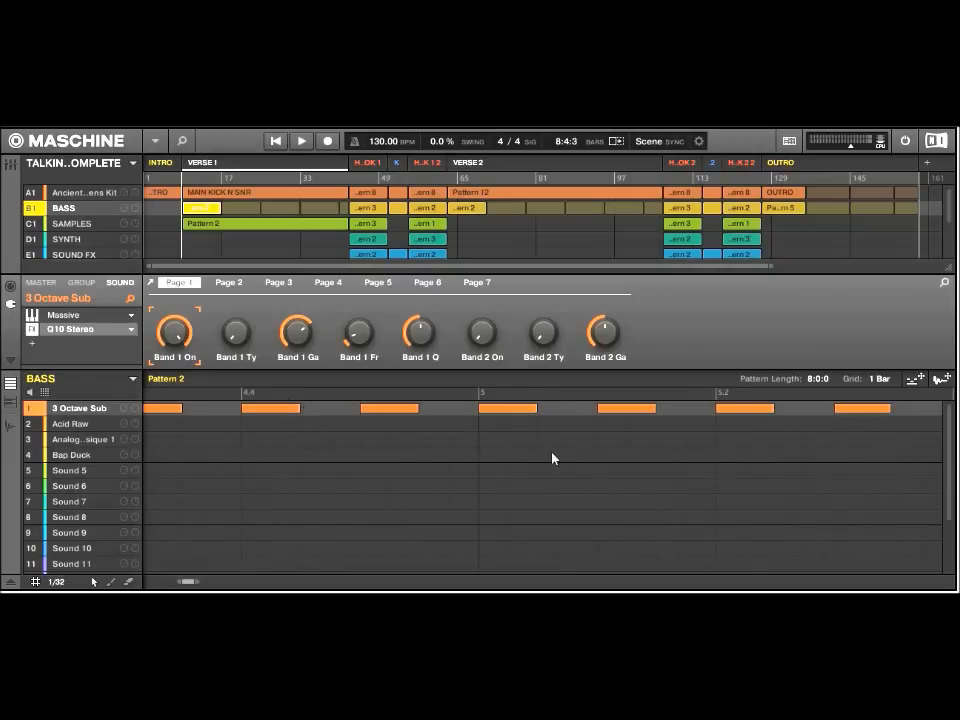
{"action": "scroll", "coordinate": [543, 455], "scroll_direction": "right", "scroll_amount": 5}
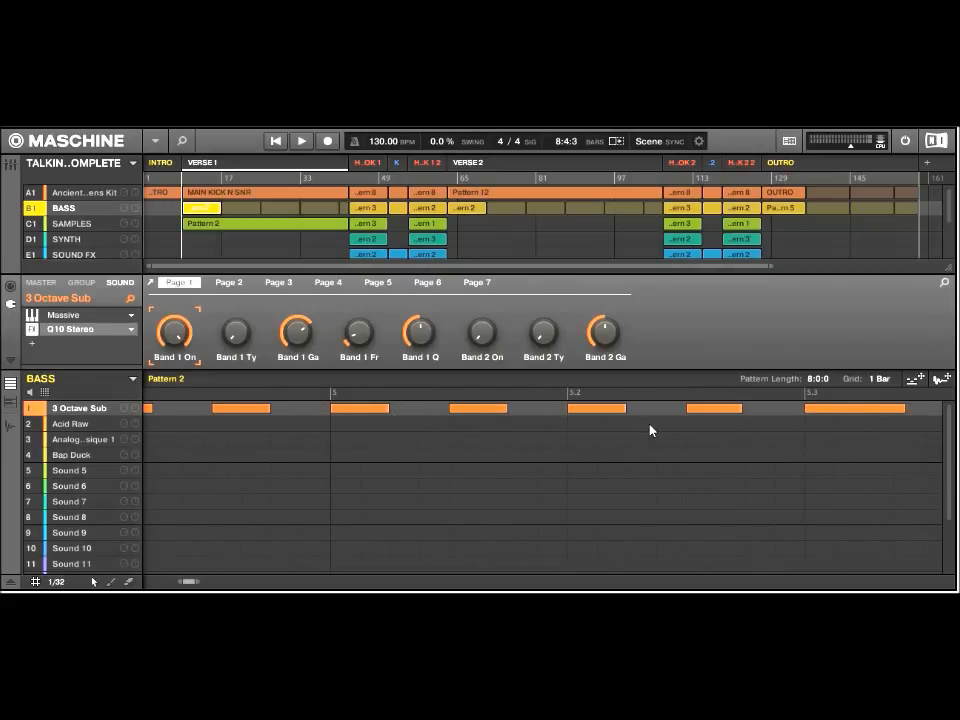
{"action": "scroll", "coordinate": [653, 430], "scroll_direction": "right", "scroll_amount": 3}
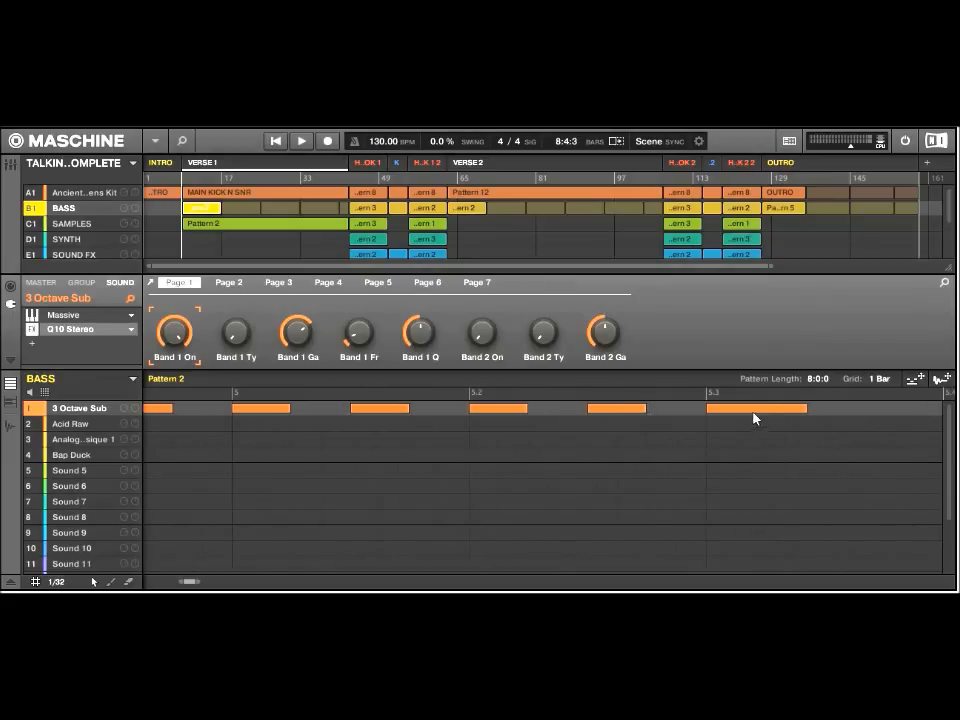
Shorten the 3 Octave Sub note at 5.3 to three 1/32 steps and extend the last note before bar 6 to two
{"action": "scroll", "coordinate": [748, 417], "scroll_direction": "right", "scroll_amount": 2}
{"action": "left_click_drag", "start_coordinate": [759, 407], "coordinate": [760, 407]}
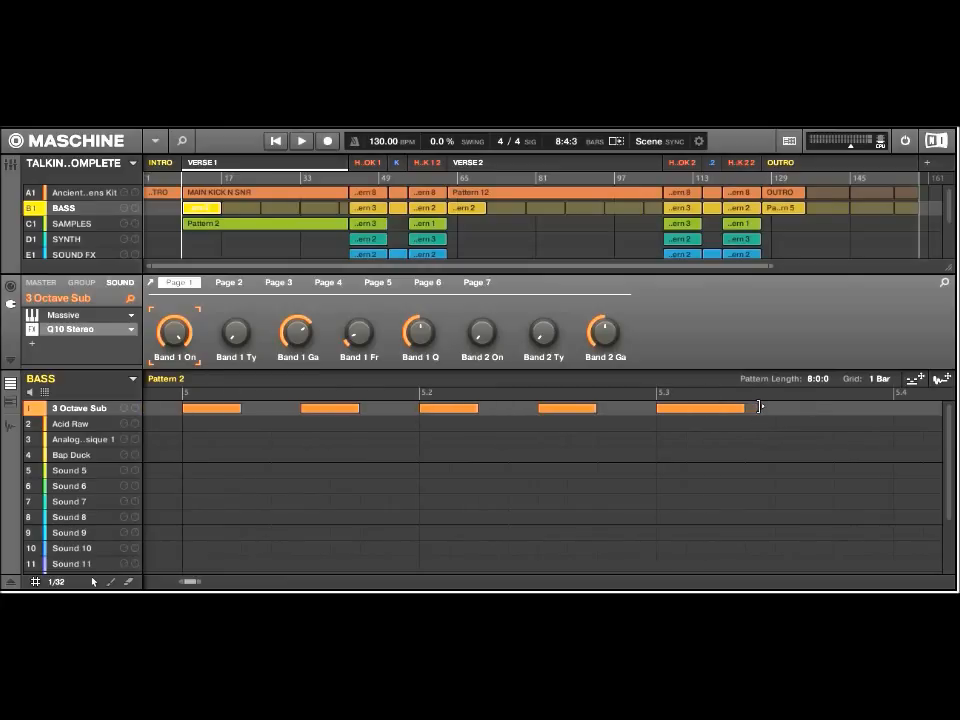
{"action": "scroll", "coordinate": [743, 420], "scroll_direction": "right", "scroll_amount": 10}
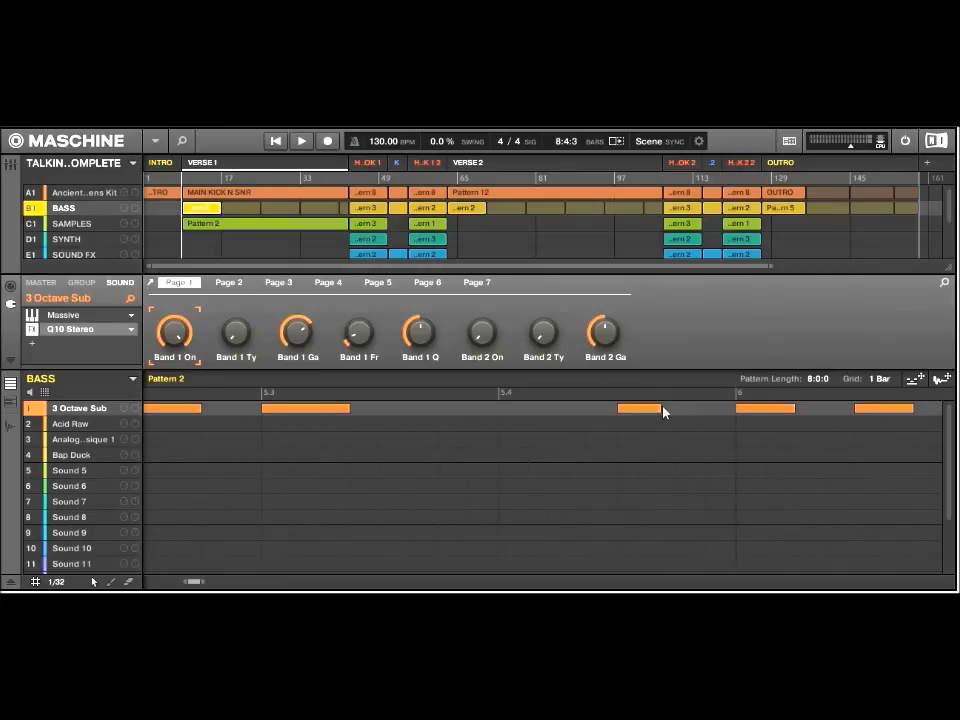
{"action": "left_click_drag", "start_coordinate": [663, 406], "coordinate": [673, 407]}
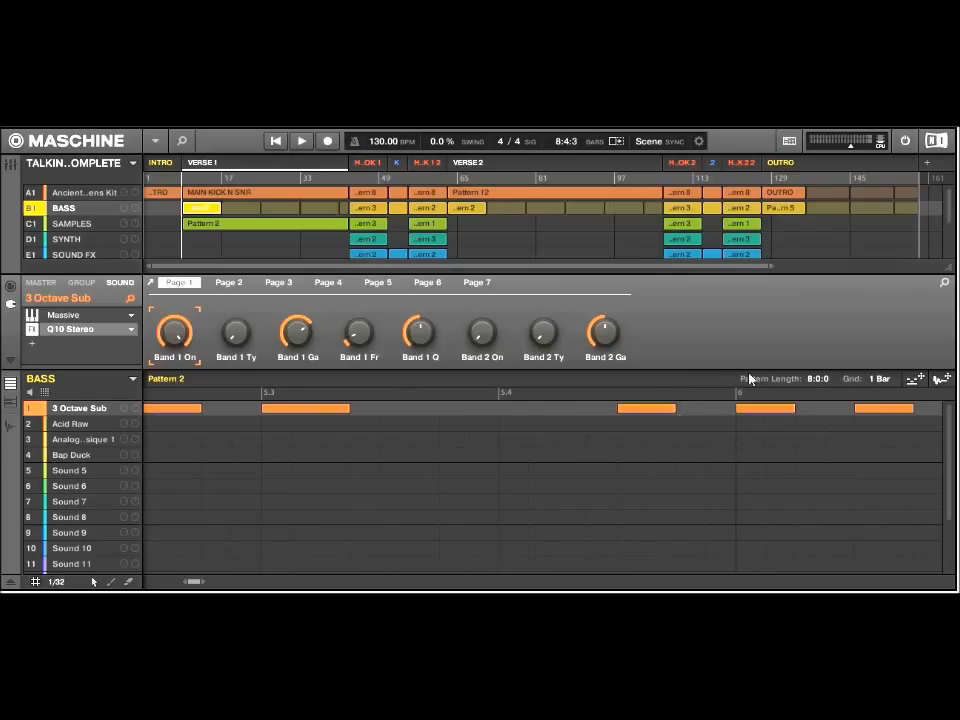